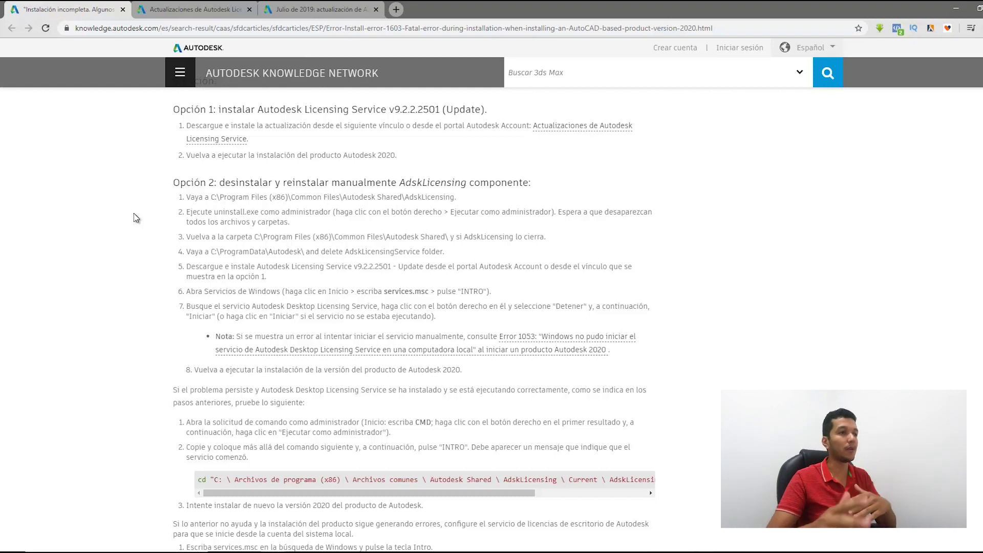
- Highlight the Opción 1 heading and its version number, then the article's web address
drag(394, 109, 426, 109)
click(386, 169)
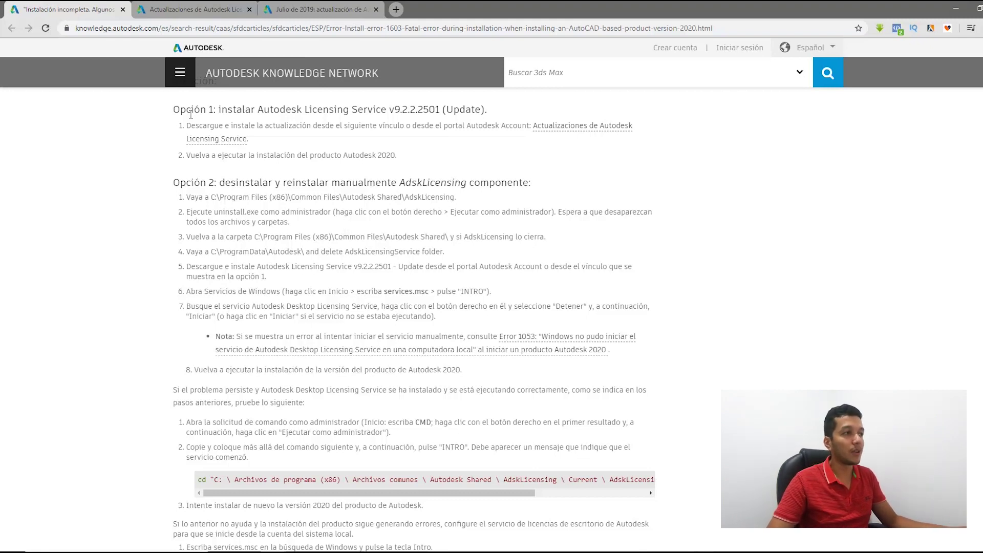
drag(174, 108, 266, 109)
click(175, 198)
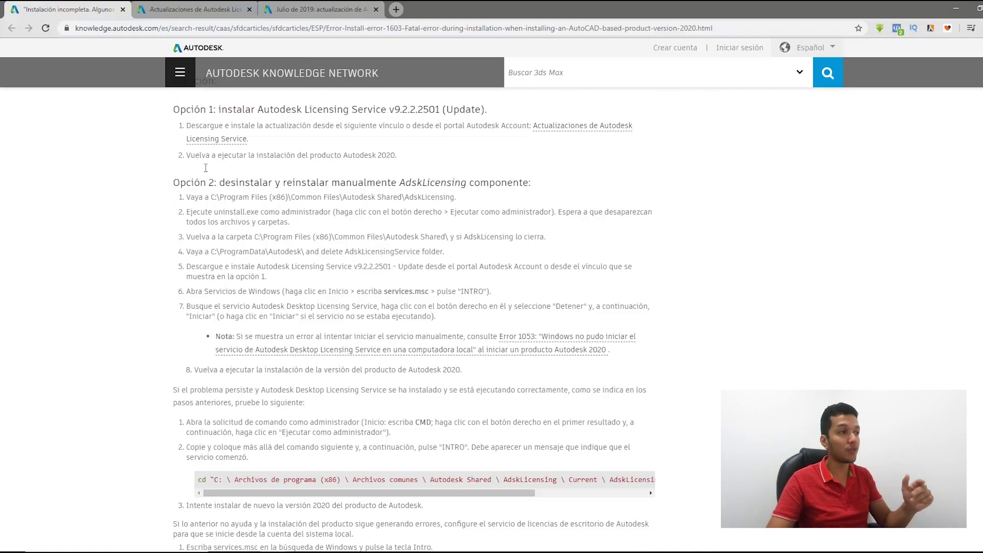
drag(174, 109, 400, 108)
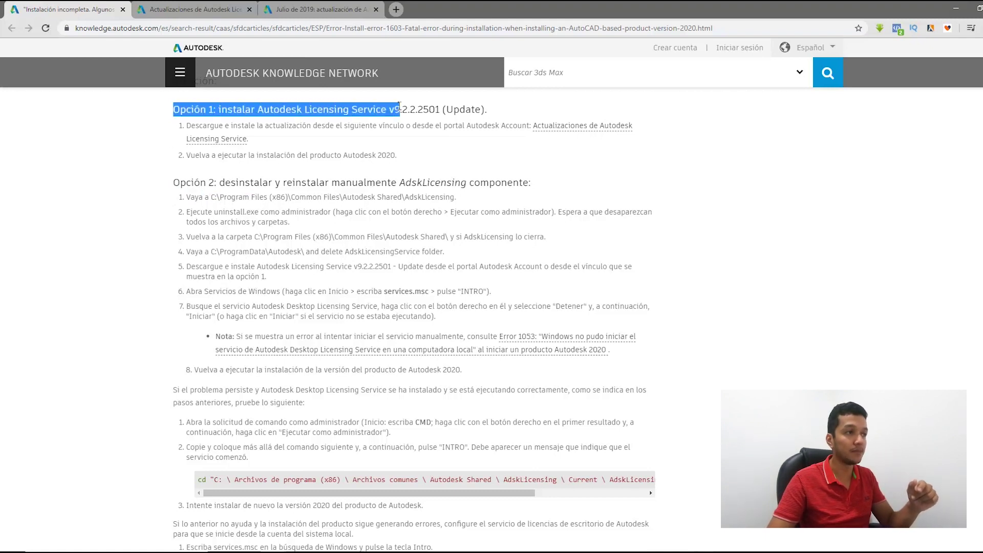
click(384, 112)
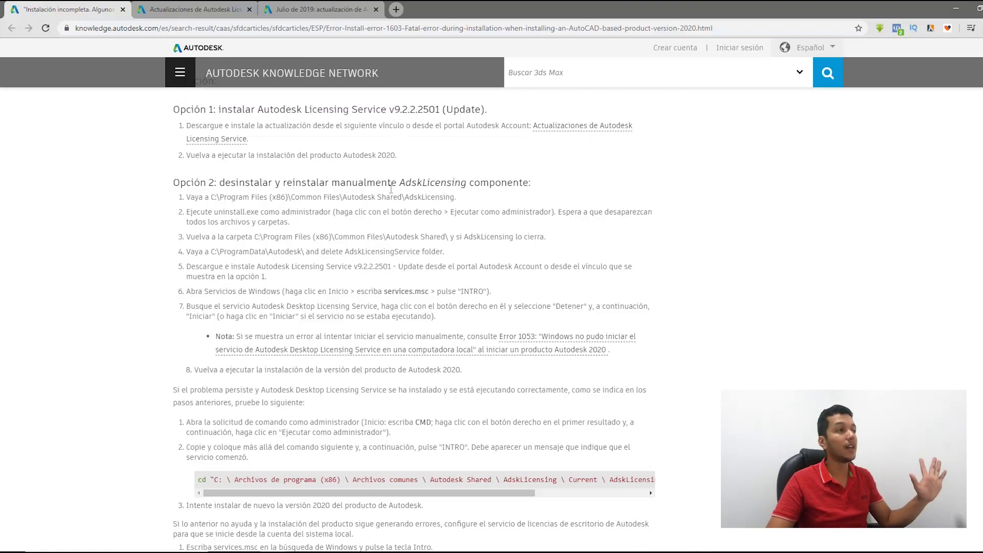
drag(78, 23, 167, 28)
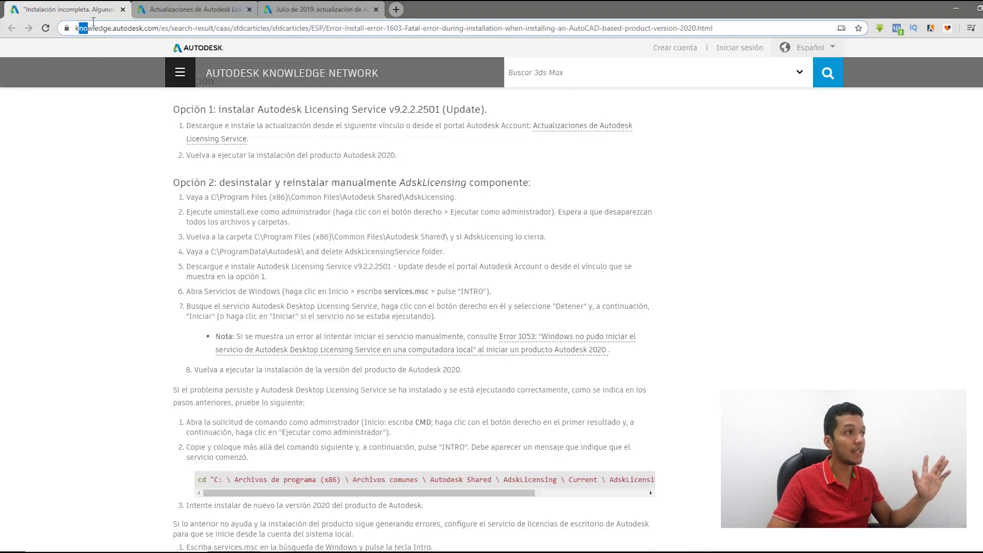
click(261, 237)
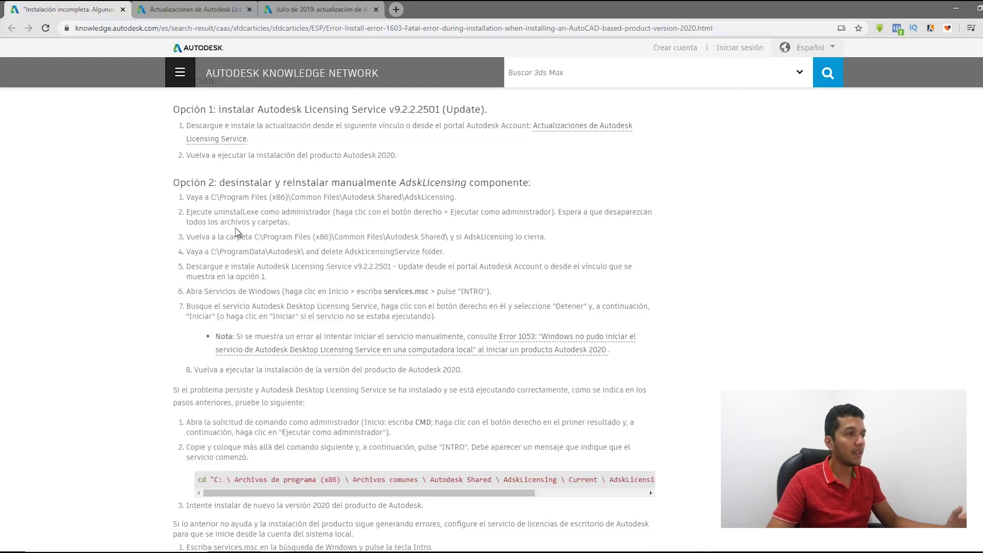
- Select the C:\Program Files (x86)\Common Files\Autodesk Shared path in Opción 2's step 1
drag(198, 183, 220, 184)
click(238, 189)
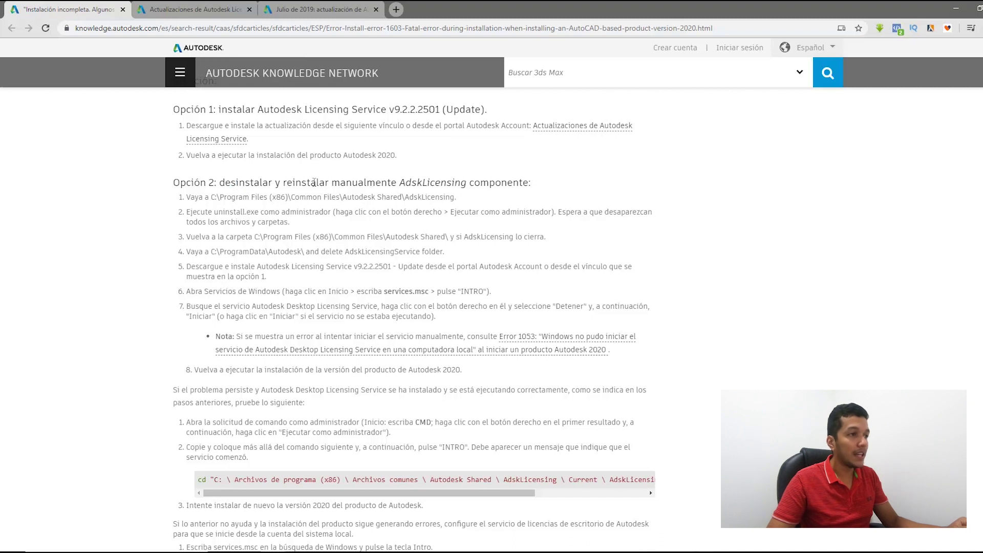
double_click(353, 182)
click(349, 195)
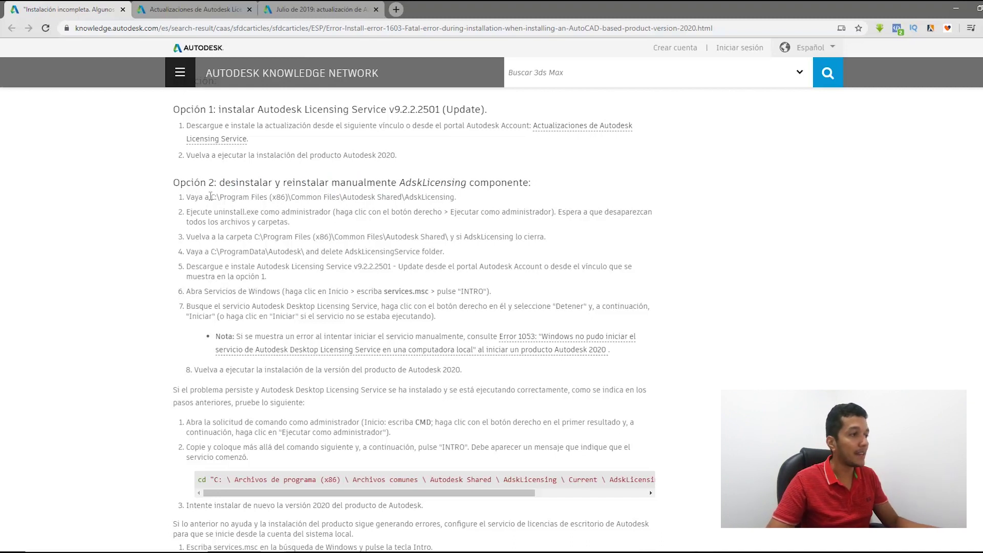
drag(211, 197, 367, 196)
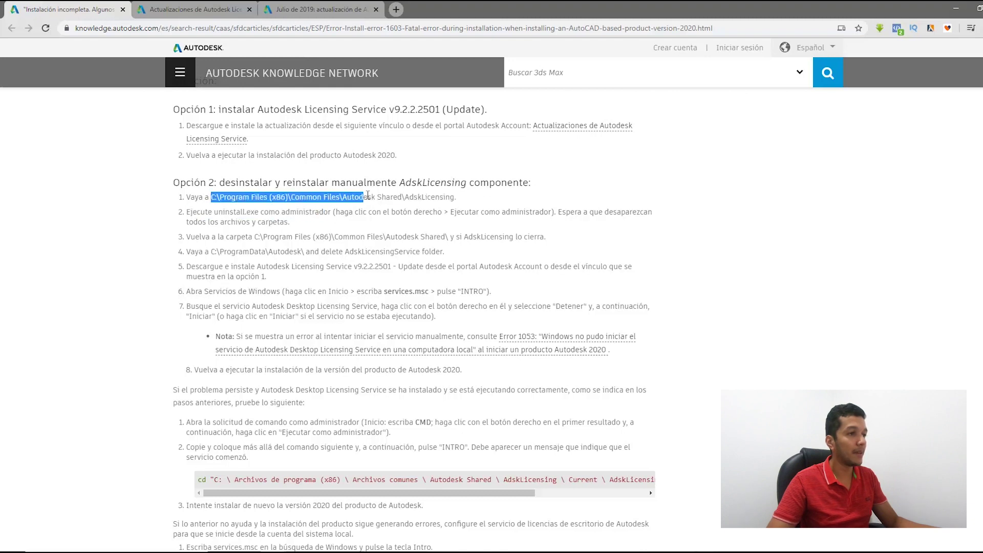
- Open the copied Autodesk Shared path in File Explorer's address bar
key(alt+Tab)
click(283, 83)
text(C:\Program Files (x86)\Common Files\Autodesk Shared\)
key(Return)
mouse_move(274, 547)
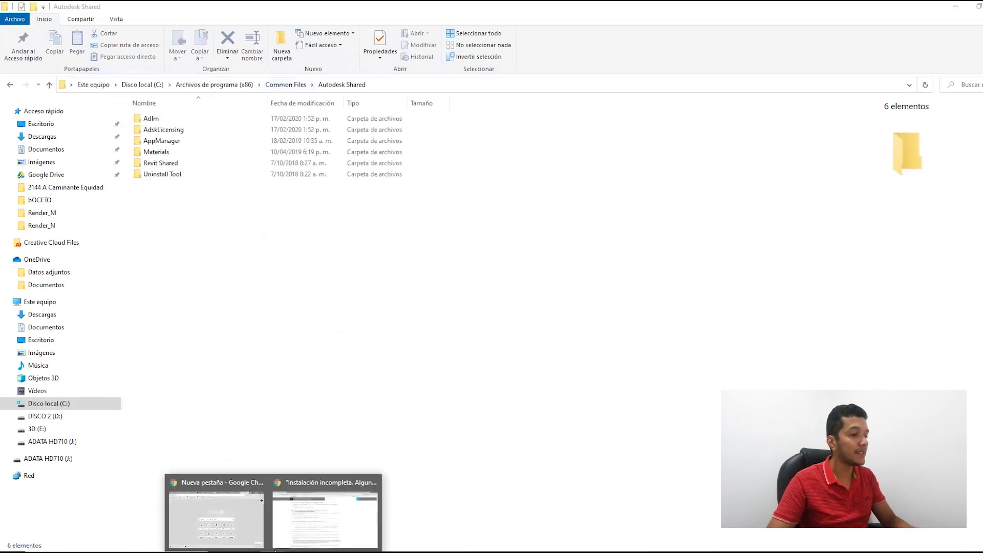
- Open the AdskLicensing folder and select uninstall.exe, checking the article's steps 1–2
click(328, 507)
double_click(406, 197)
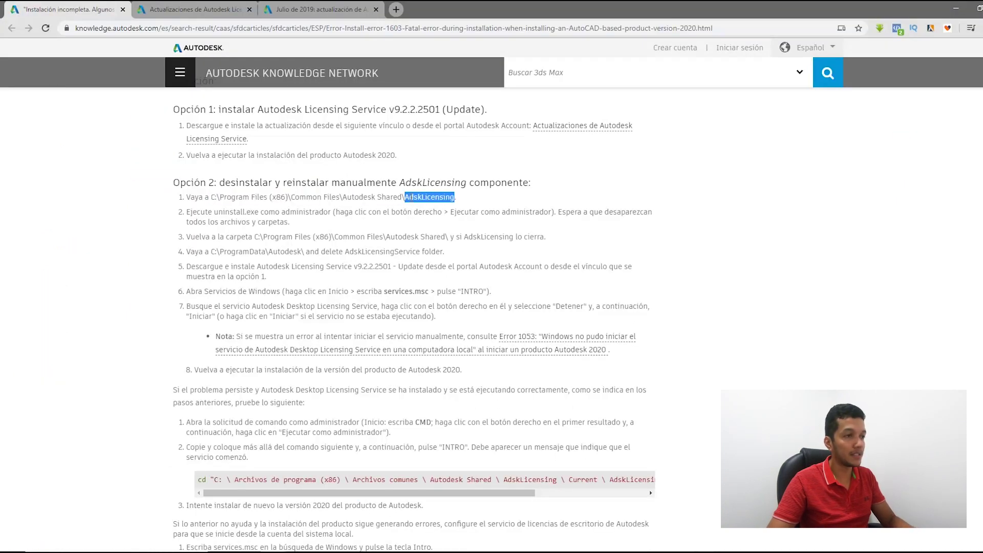
click(952, 6)
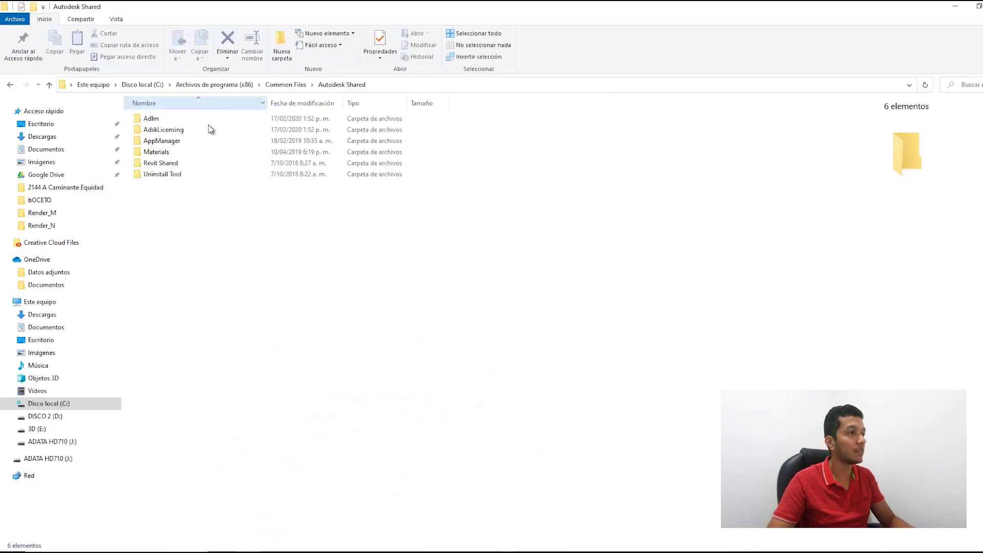
double_click(207, 130)
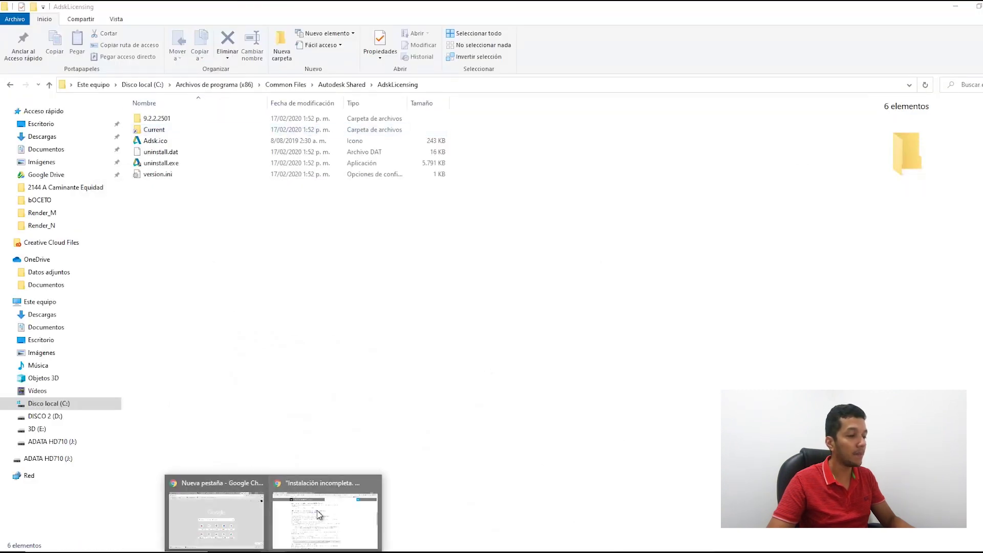
click(326, 510)
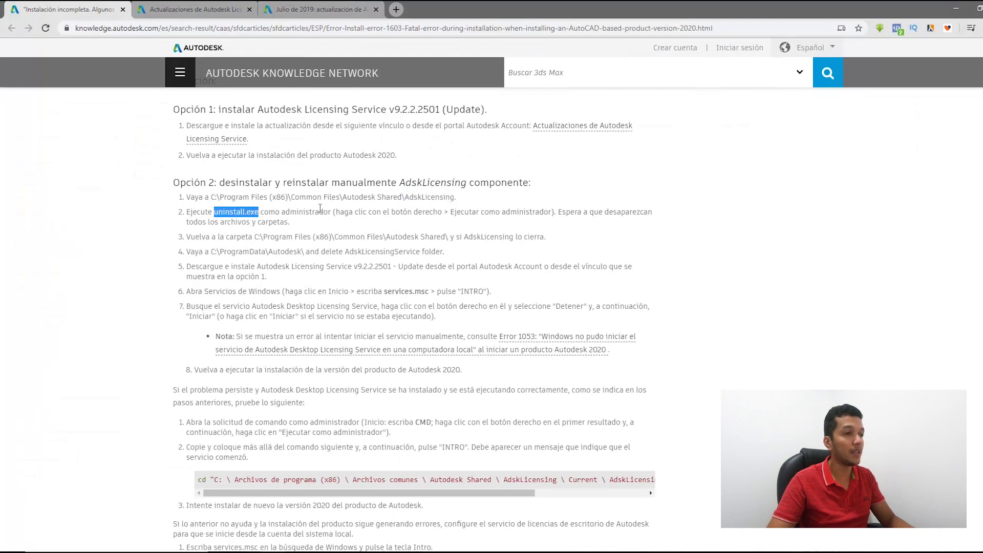
drag(320, 208, 348, 211)
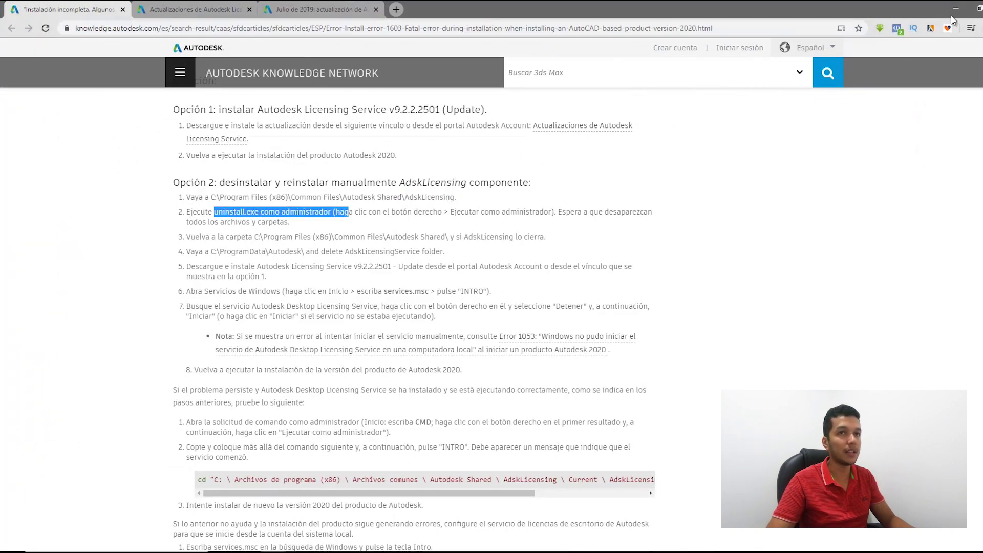
click(956, 9)
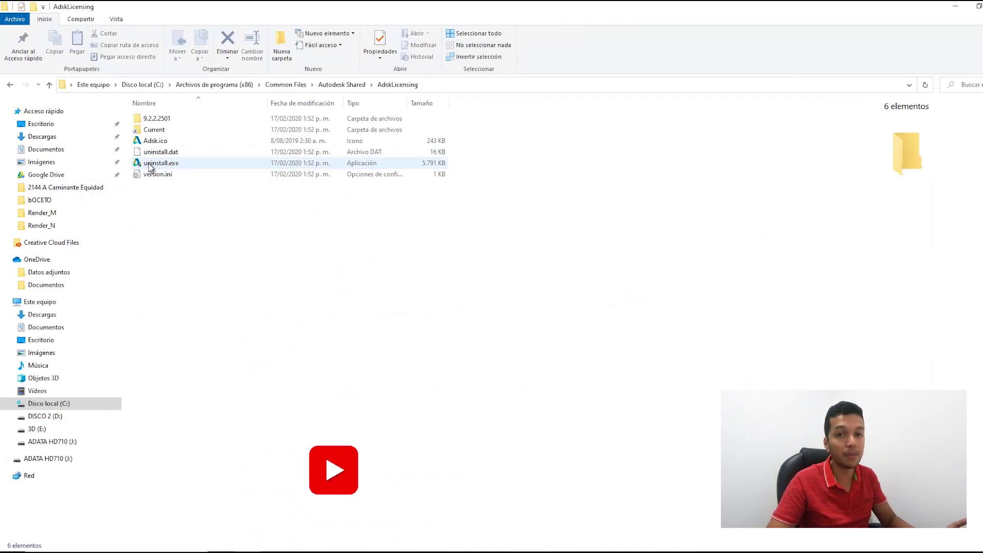
click(147, 168)
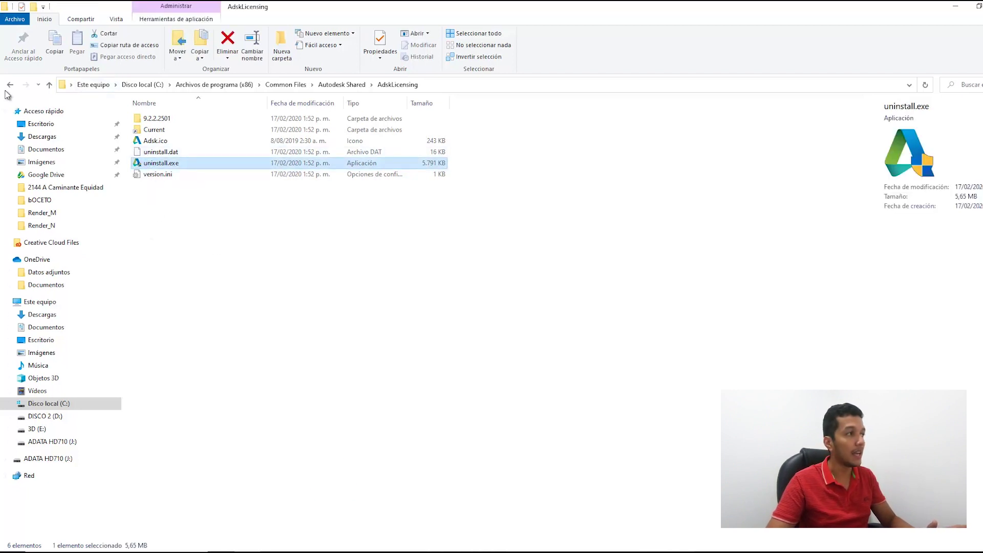
click(323, 513)
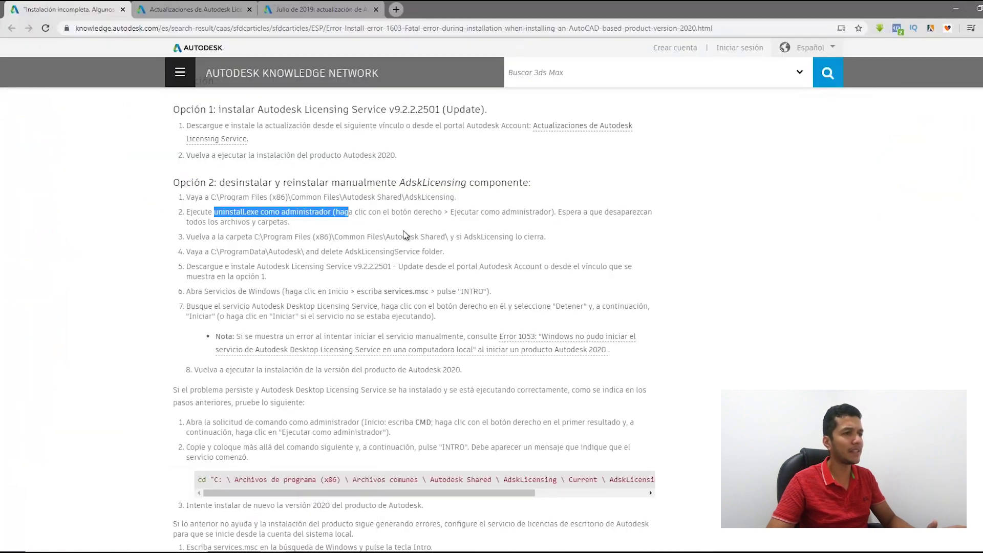
- Navigate File Explorer to C:\ProgramData\Autodesk\, copied from step 4 of the article
drag(448, 236, 442, 238)
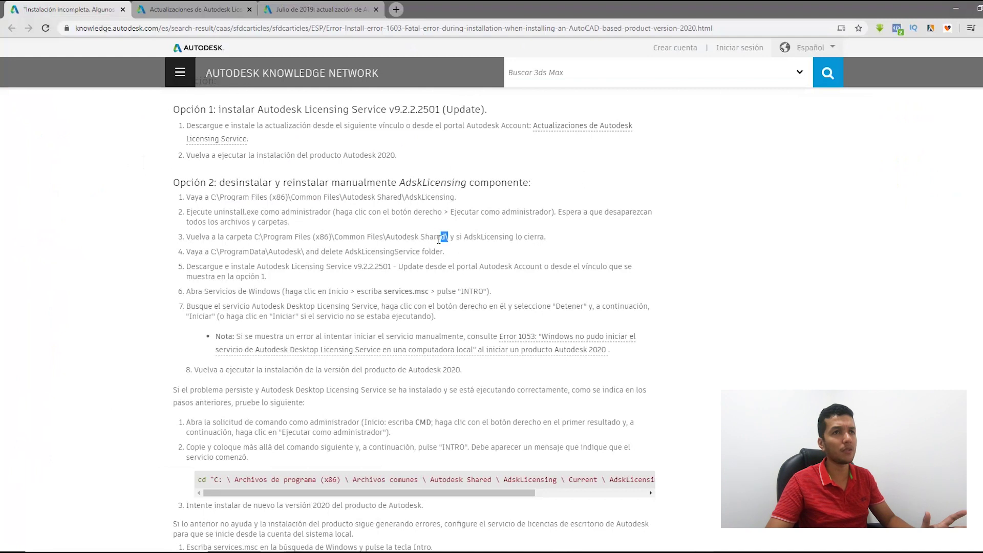
double_click(165, 28)
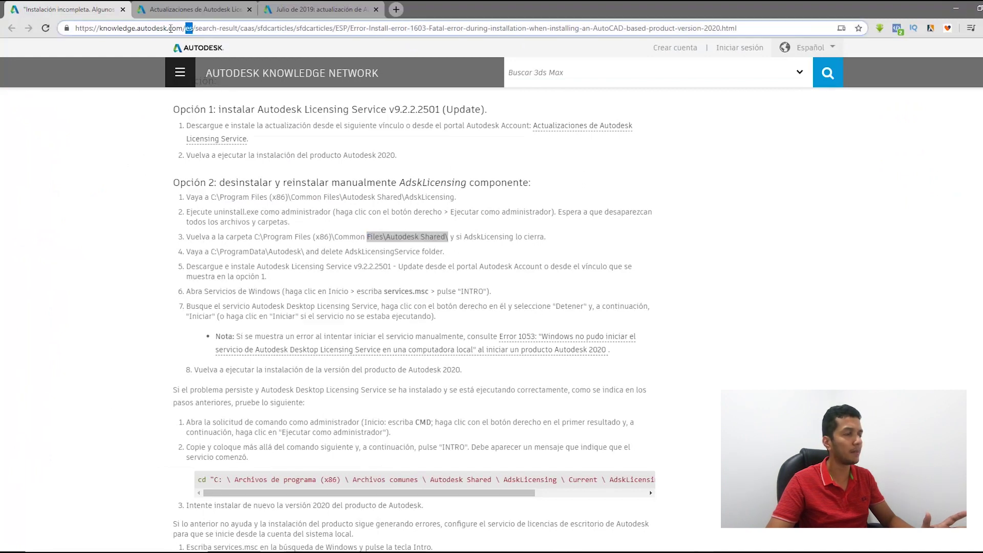
click(402, 242)
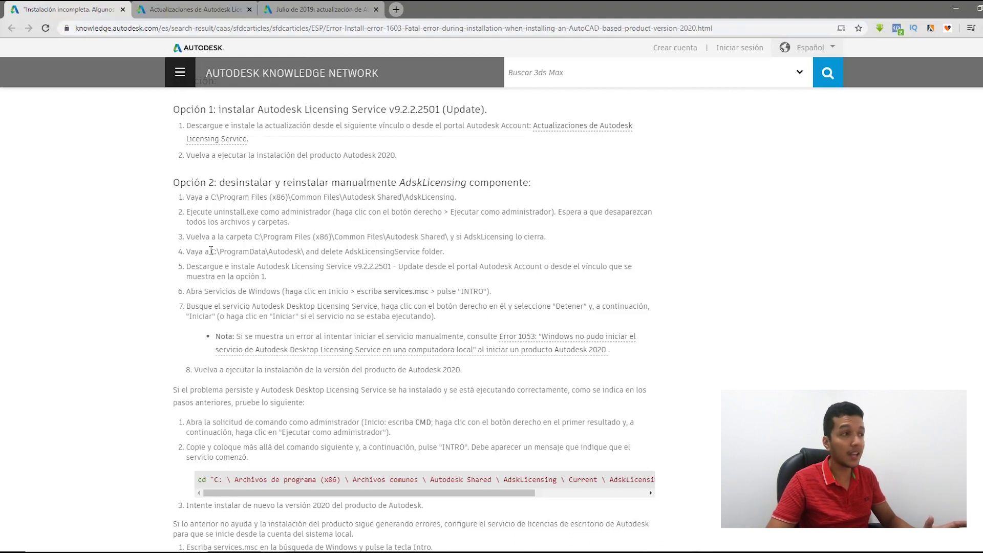
drag(193, 237, 449, 238)
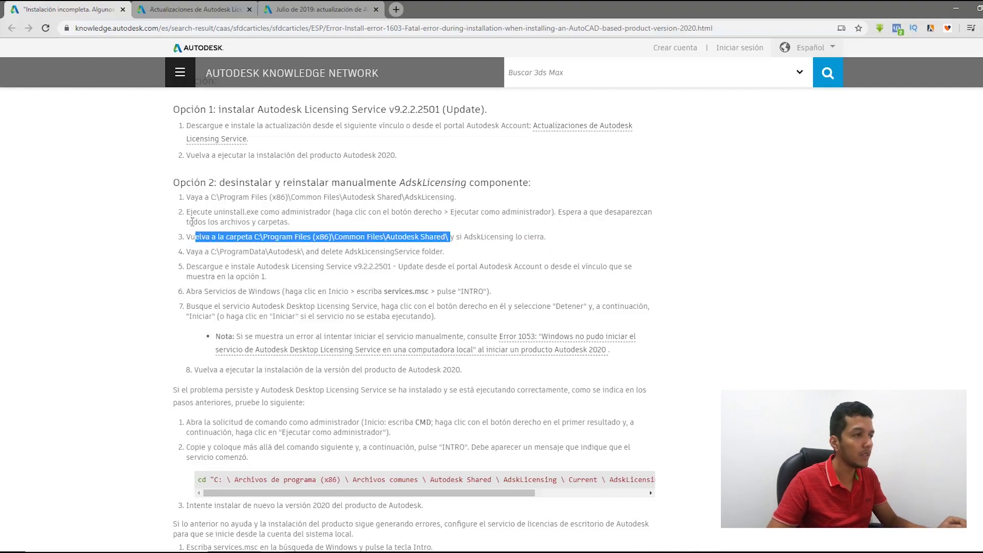
drag(210, 251, 306, 251)
key(ctrl+c)
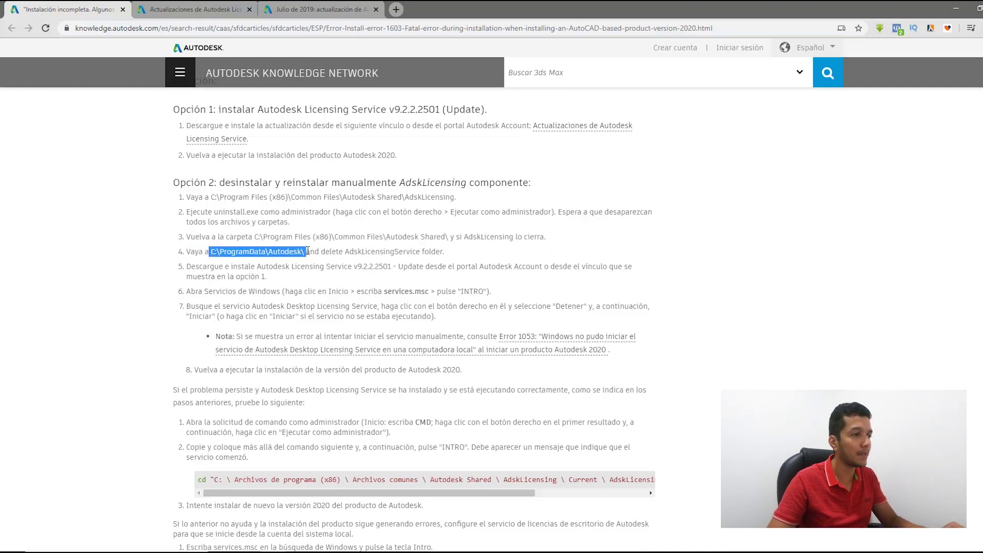
key(super+e)
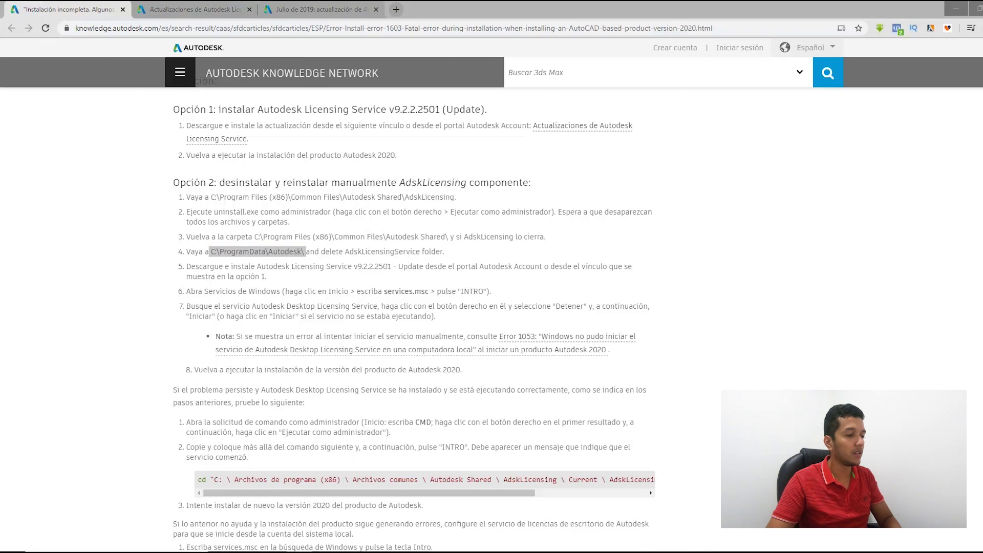
click(445, 85)
key(ctrl+v)
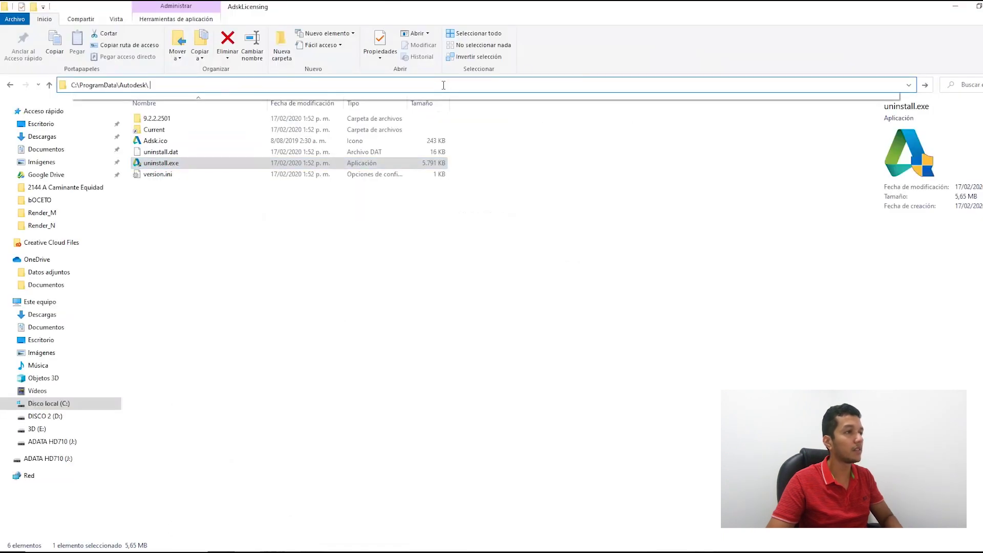
key(Return)
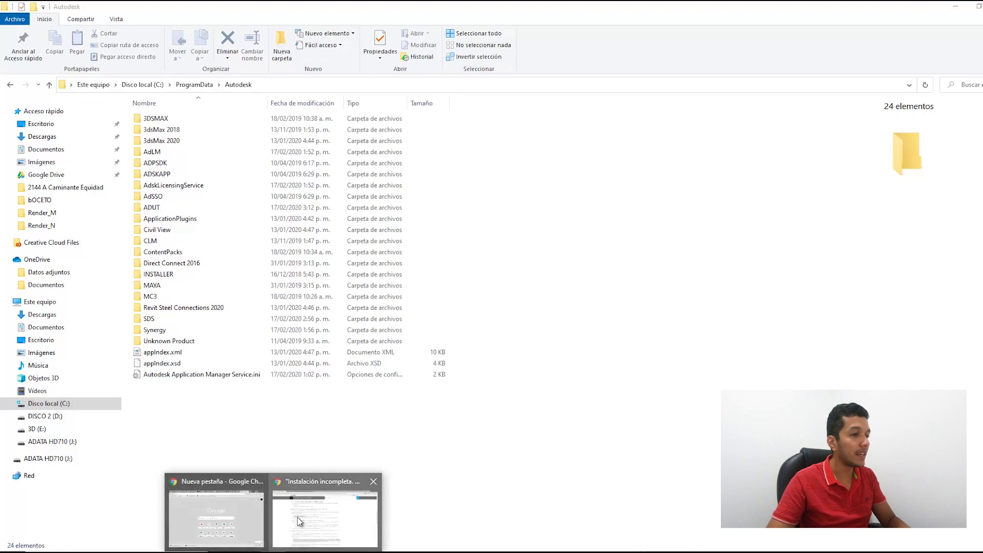
- Check step 4's delete instruction and select the AdskLicensingService folder
click(323, 507)
drag(324, 252, 415, 251)
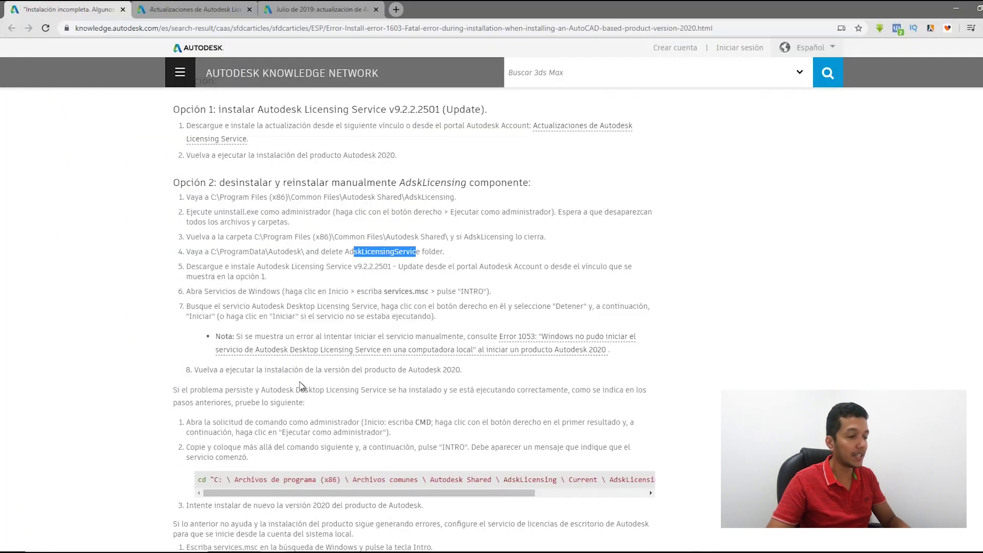
drag(421, 251, 441, 251)
drag(354, 252, 331, 251)
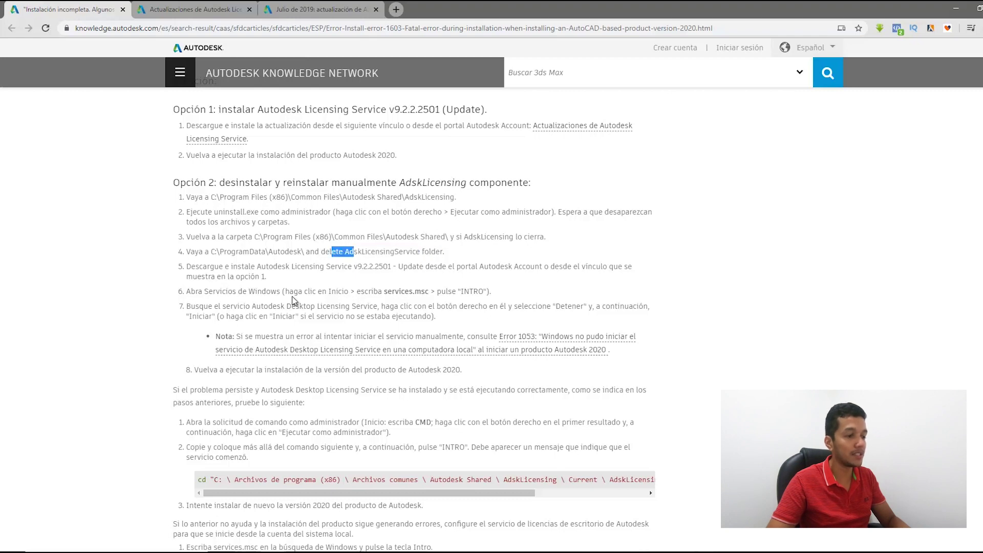
click(328, 512)
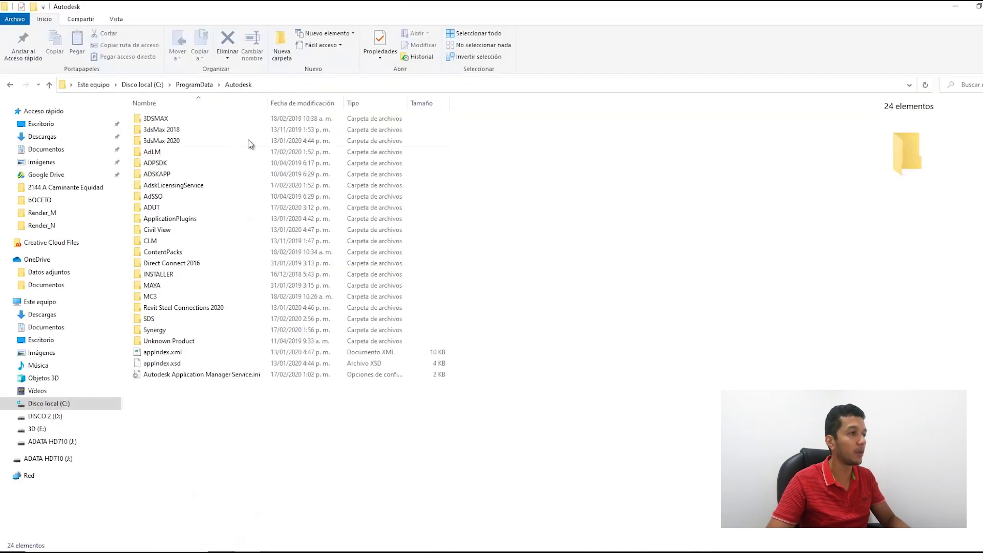
click(174, 185)
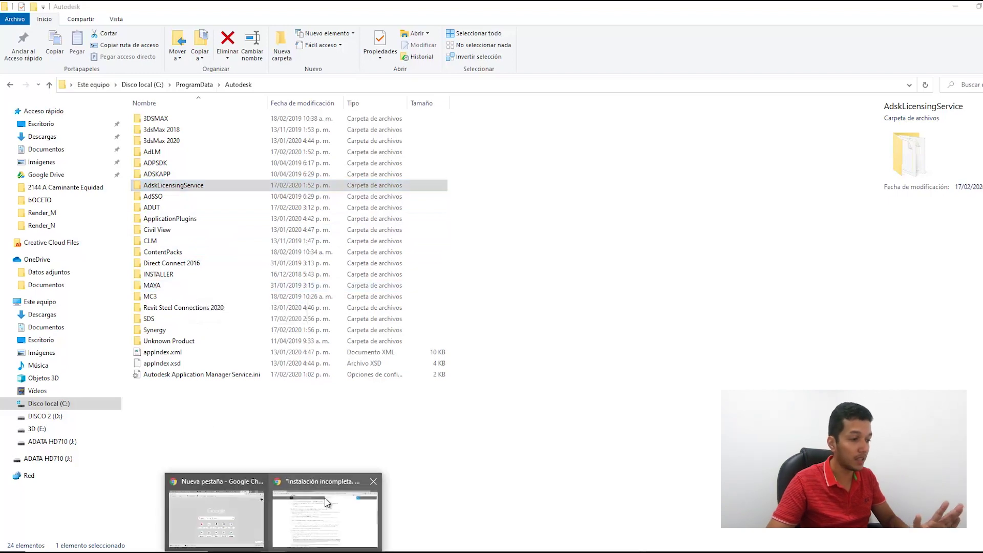
- Review step 5's instruction to download and install Licensing Service
click(324, 512)
drag(186, 266, 262, 266)
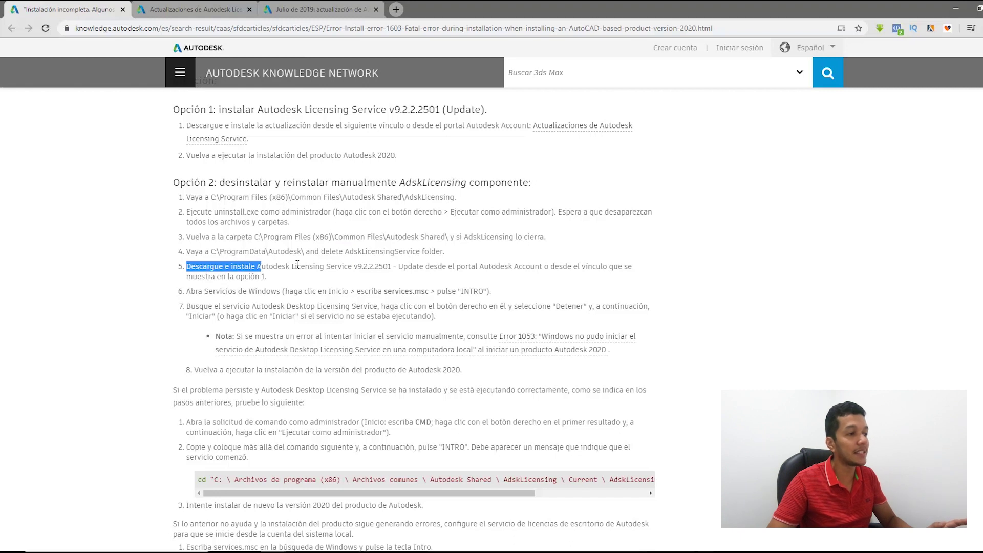
drag(326, 266, 367, 267)
drag(318, 109, 386, 109)
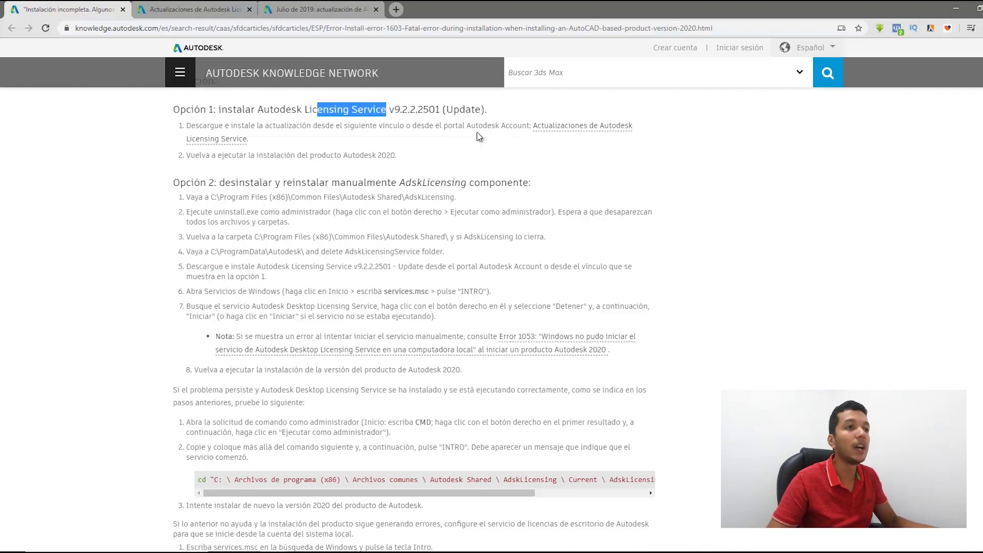
- Open the July 2019 Licensing Service update page and scroll to its install steps
click(166, 8)
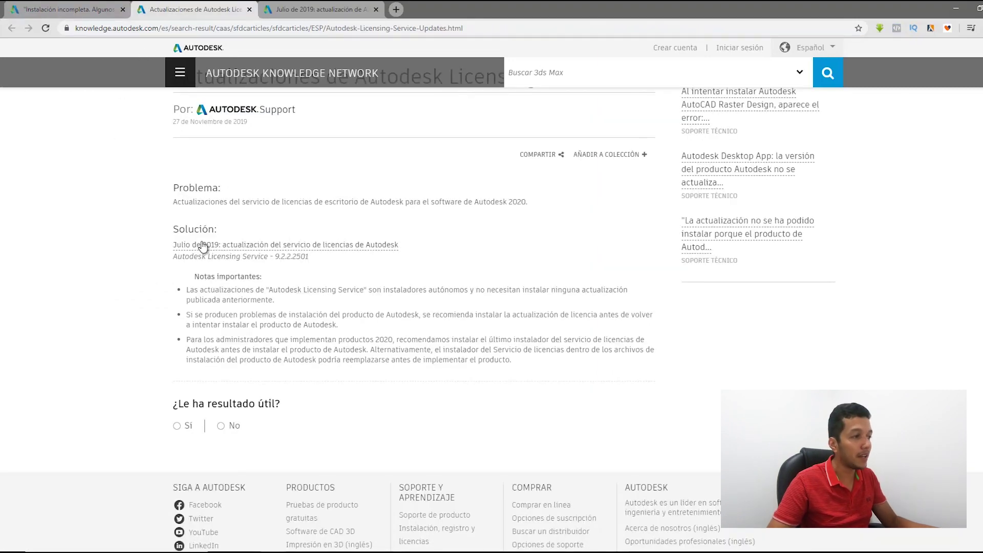
click(328, 7)
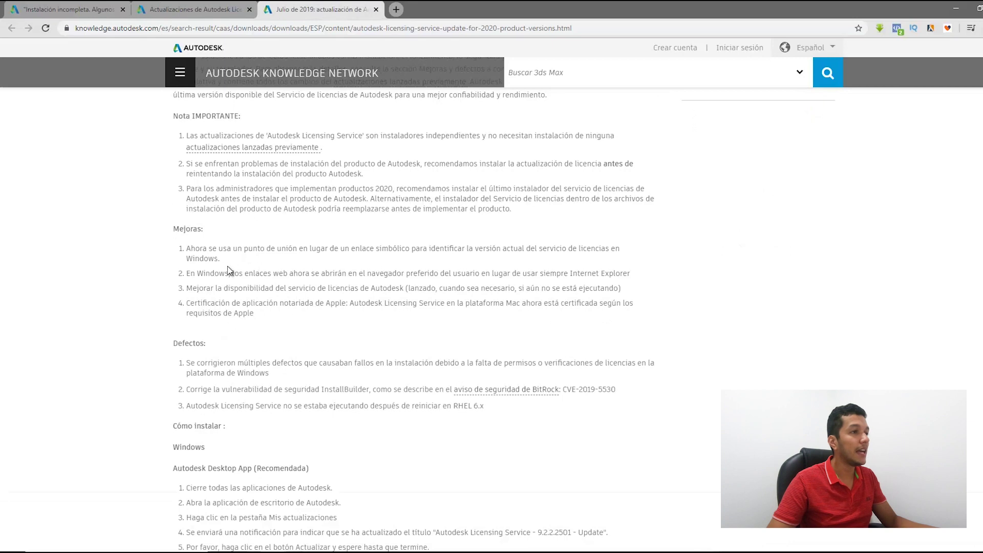
scroll(230, 272, down, 3)
scroll(277, 290, down, 3)
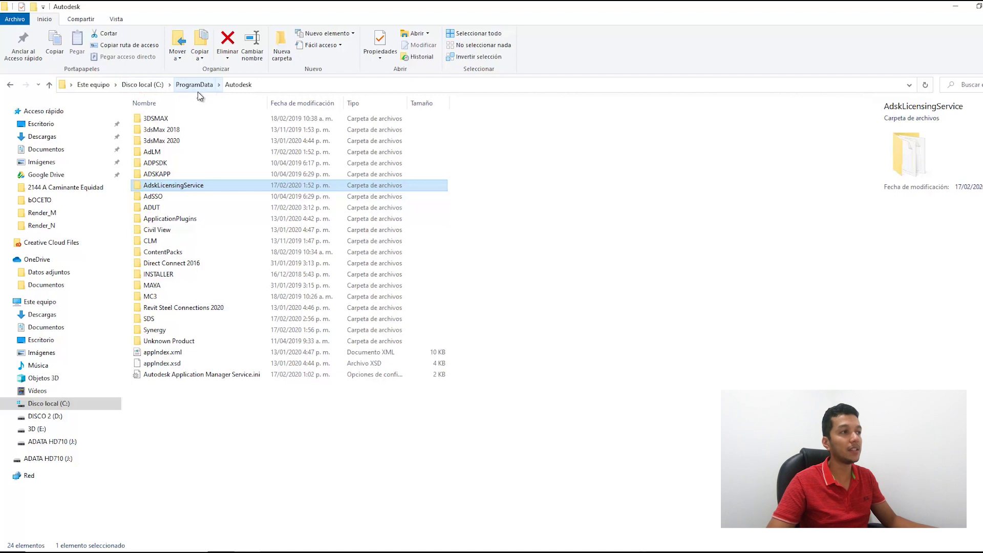
- Deselect the AdskLicensingService folder and switch back to the browser
click(199, 442)
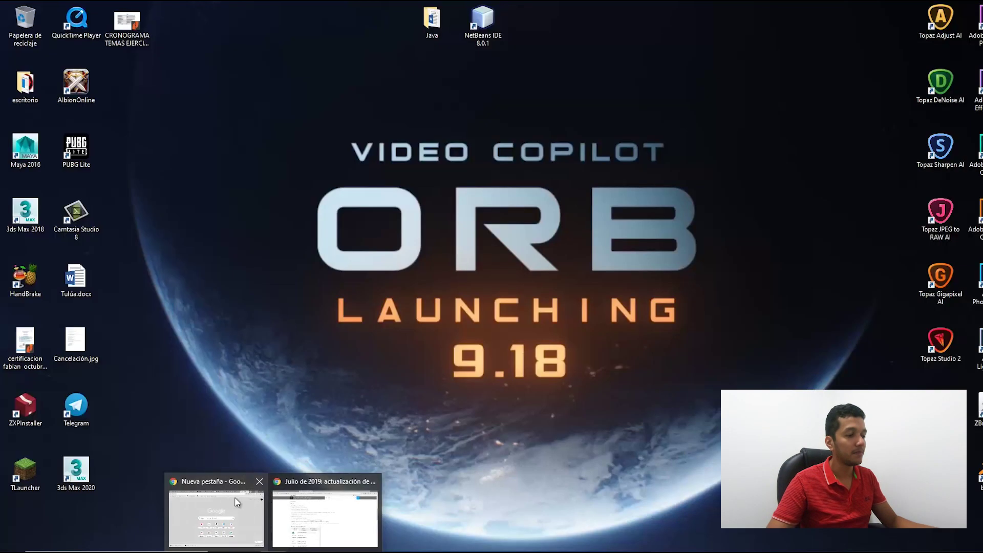
click(307, 533)
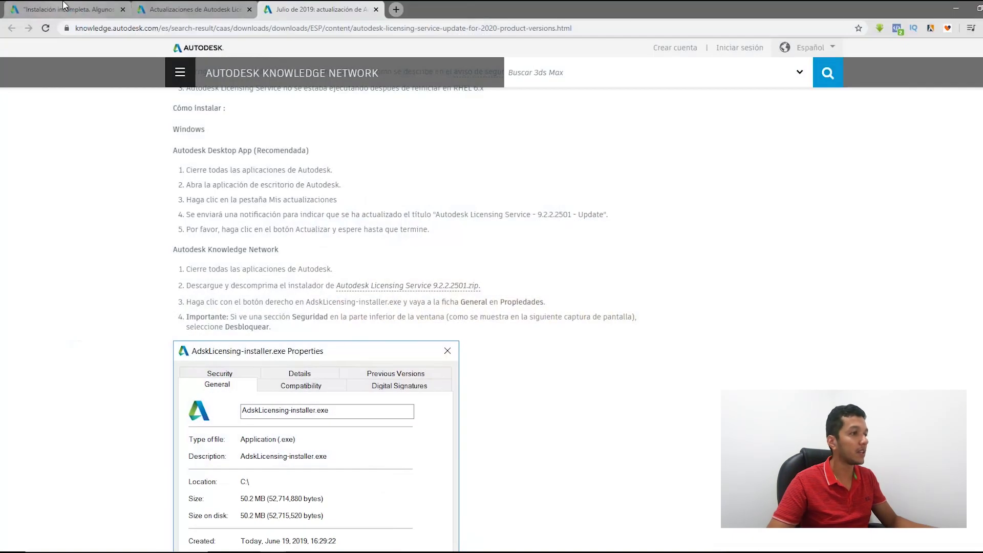
- Return to the error 1603 article and read steps 5–6, including the services.msc command
click(66, 9)
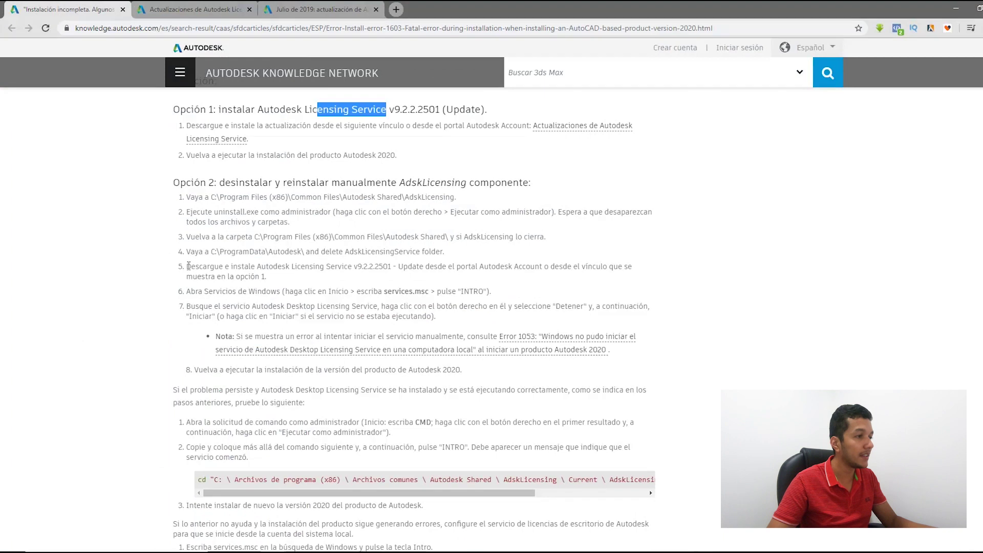
drag(193, 277, 242, 267)
click(328, 256)
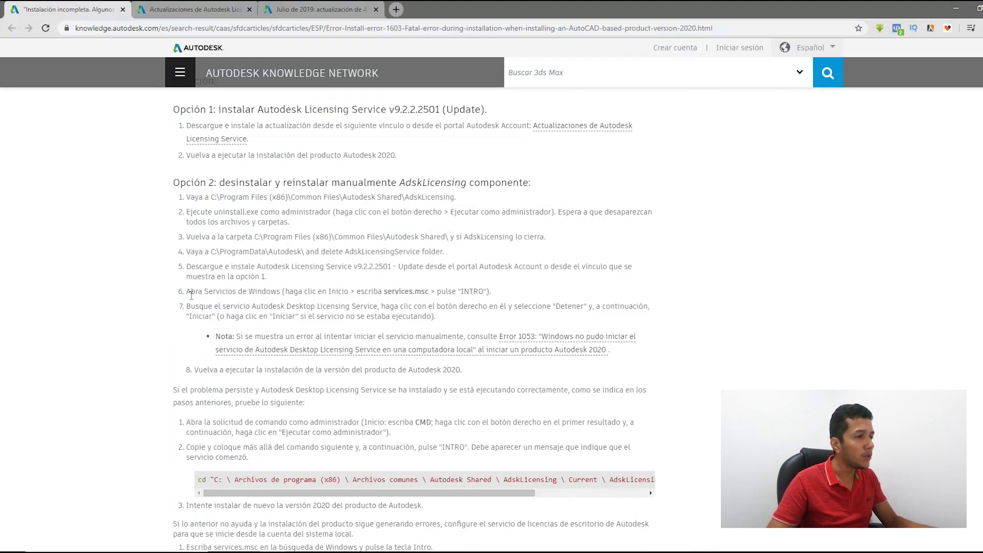
drag(192, 292, 271, 292)
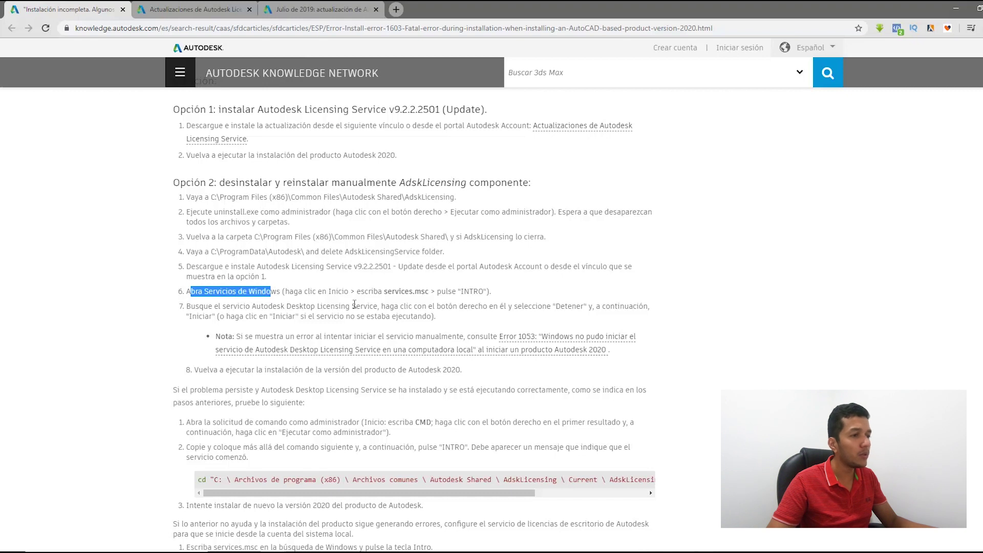
drag(389, 291, 434, 292)
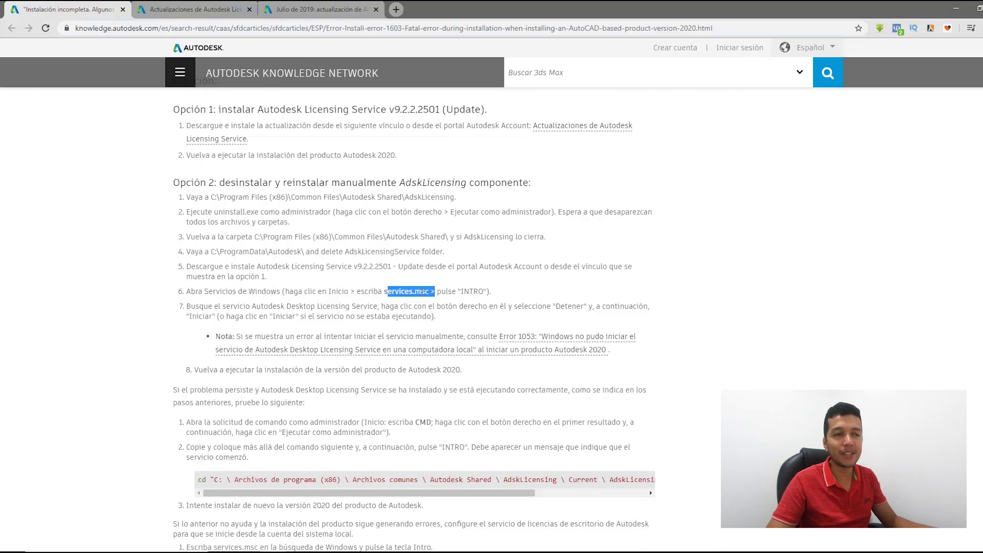
click(369, 291)
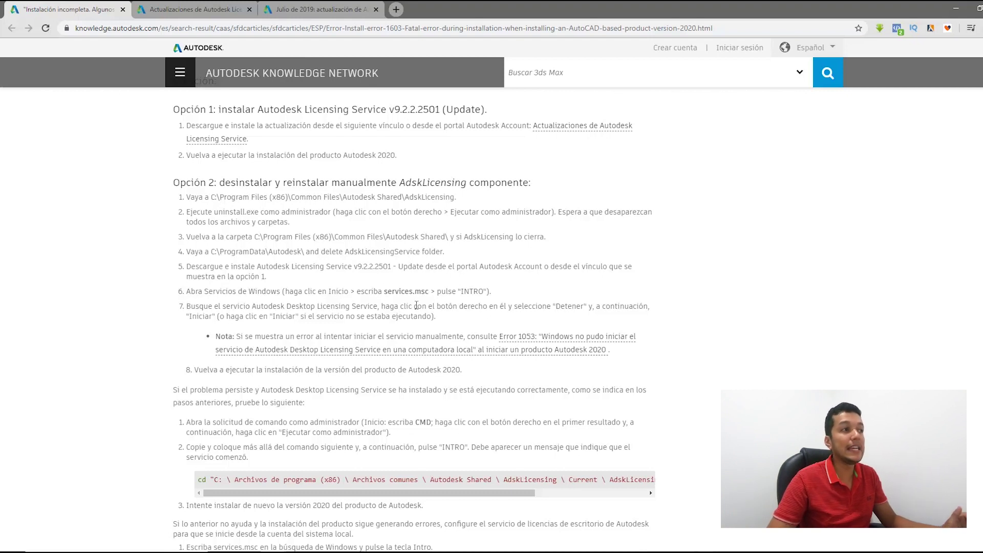
- Highlight the Option 1 download instruction, step 5's version number and step 4's delete instruction
drag(285, 126, 355, 125)
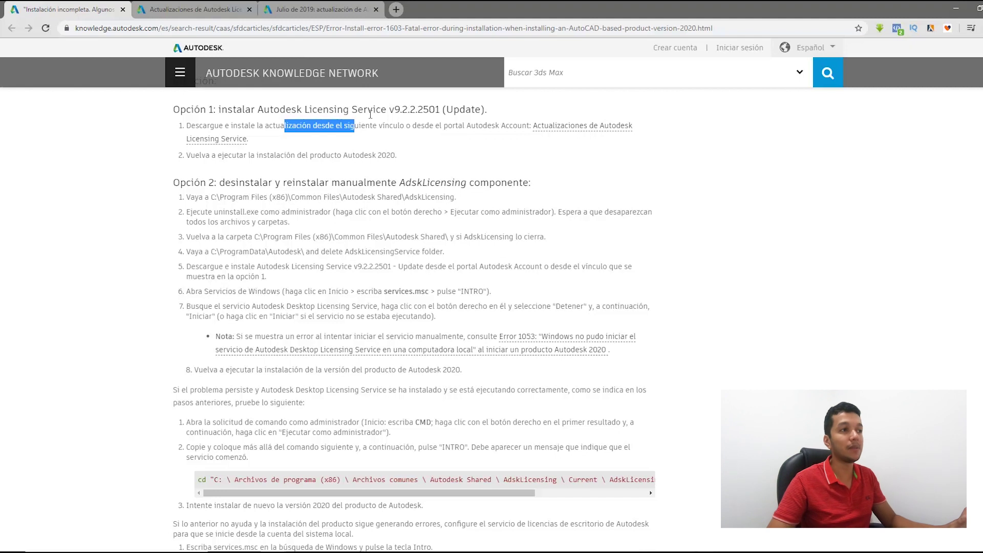
drag(363, 266, 392, 266)
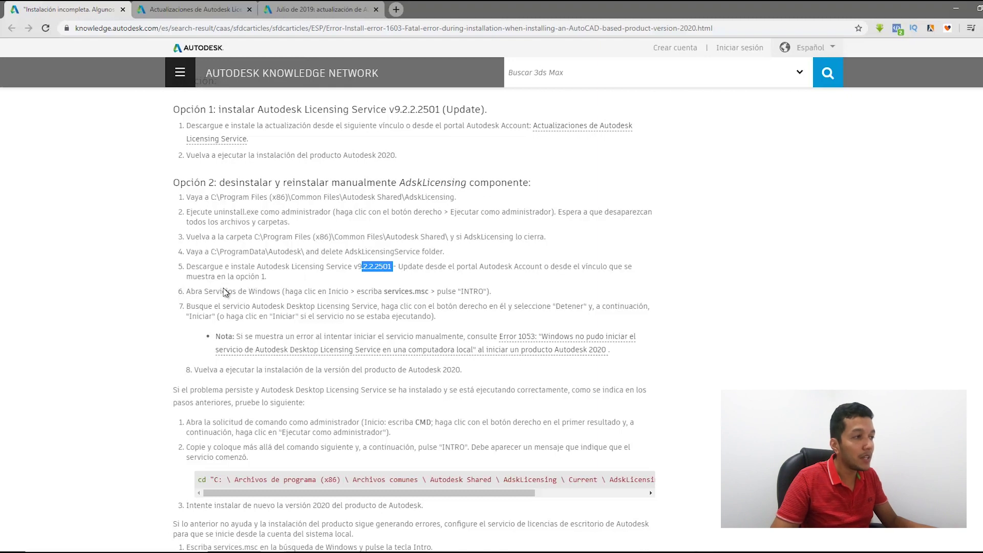
scroll(229, 490, down, 3)
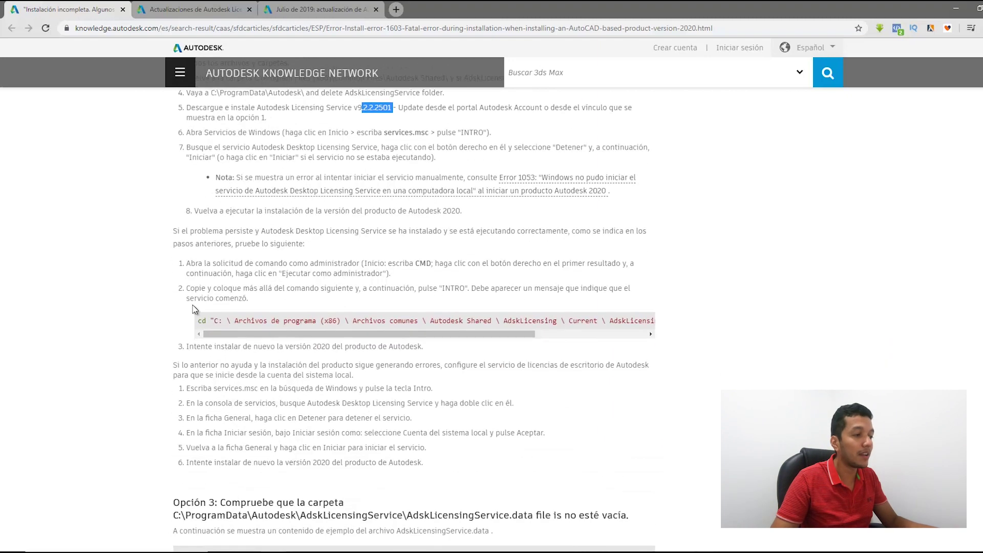
scroll(283, 410, up, 4)
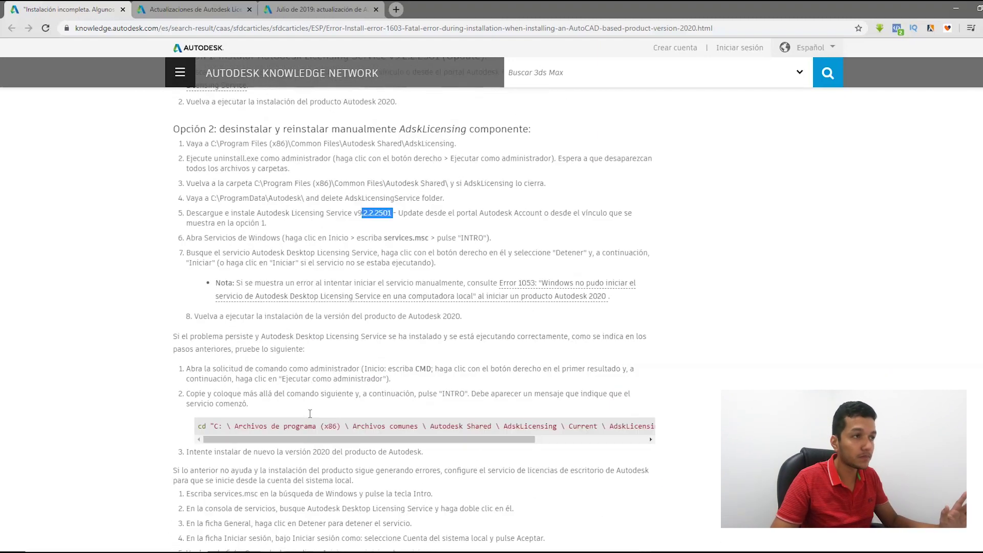
drag(232, 305, 381, 309)
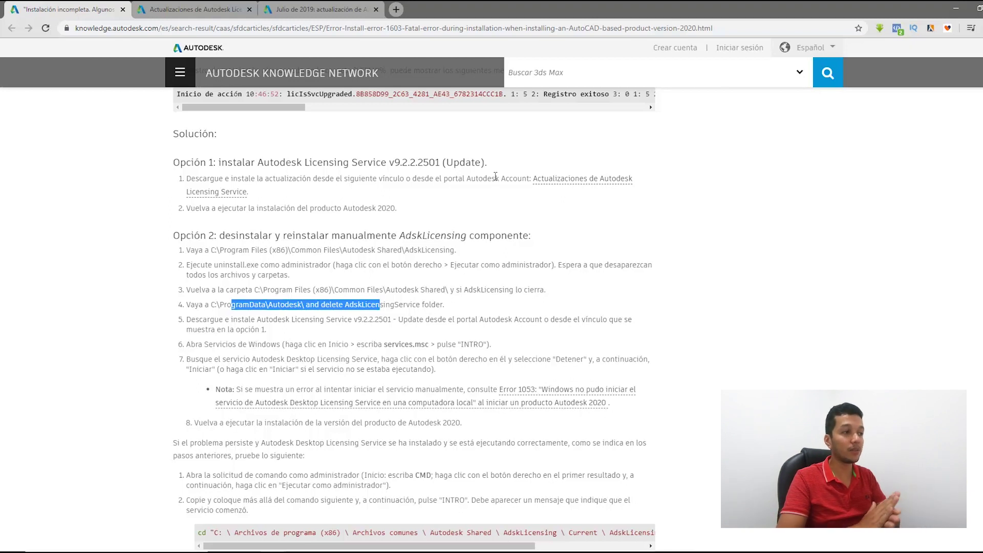
click(395, 277)
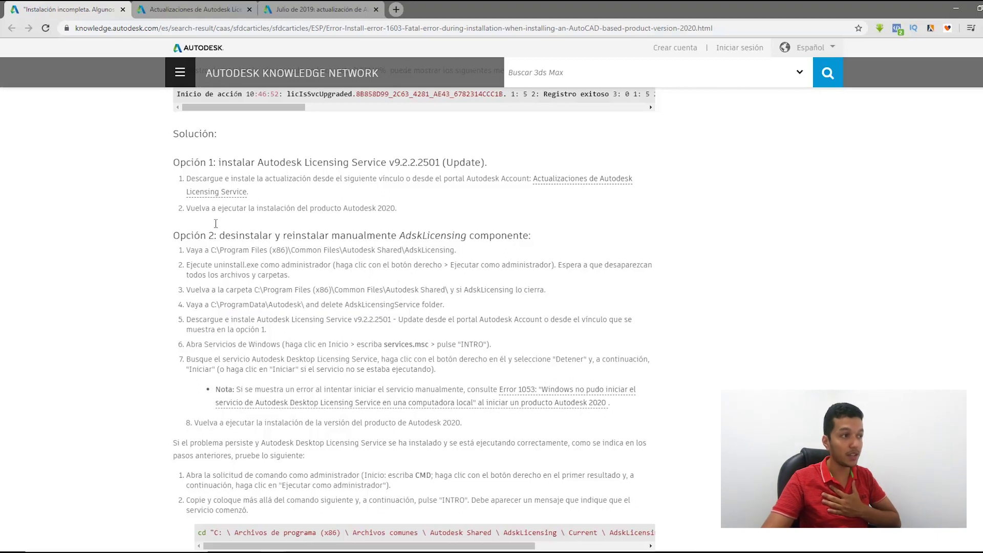
drag(201, 235, 283, 370)
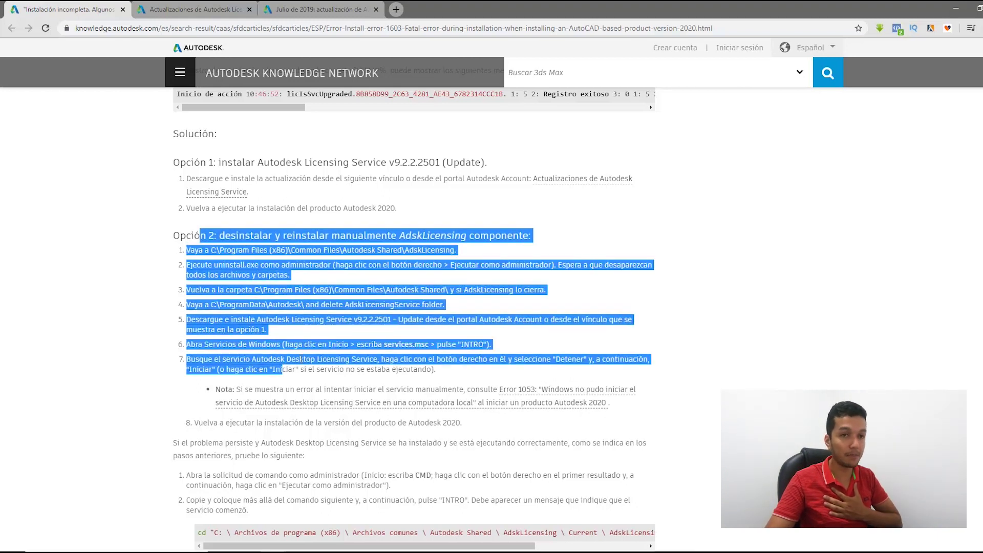
click(353, 178)
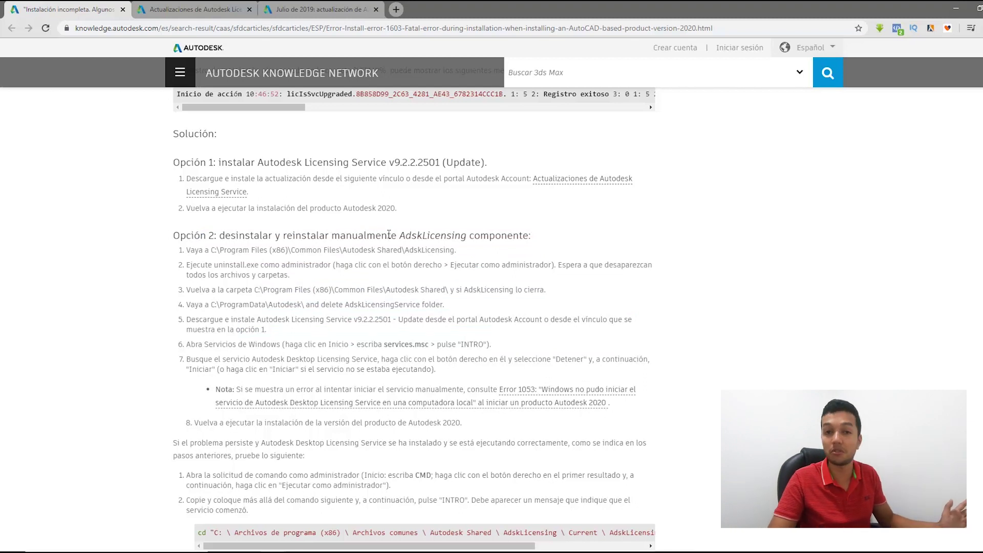
scroll(252, 337, down, 1)
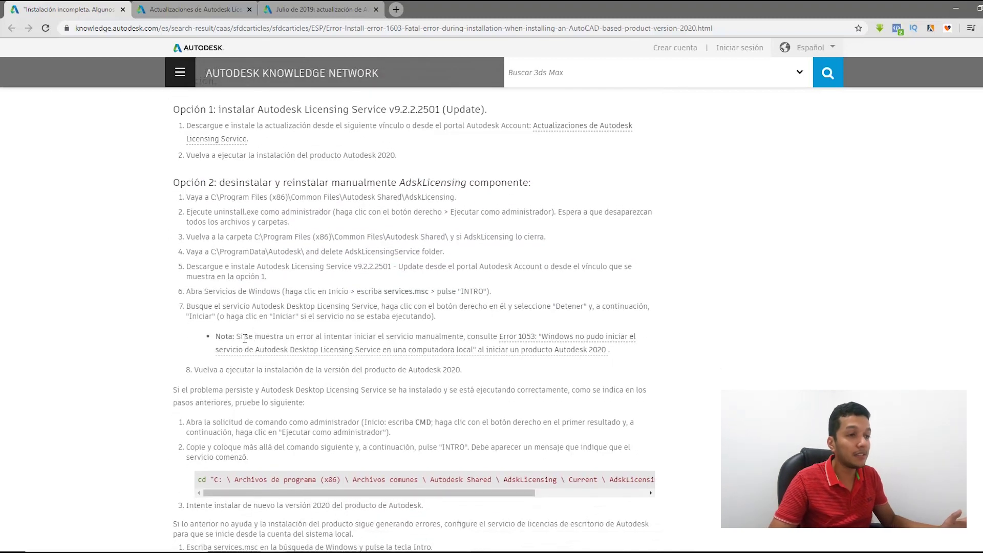
scroll(224, 314, down, 1)
drag(205, 238, 248, 239)
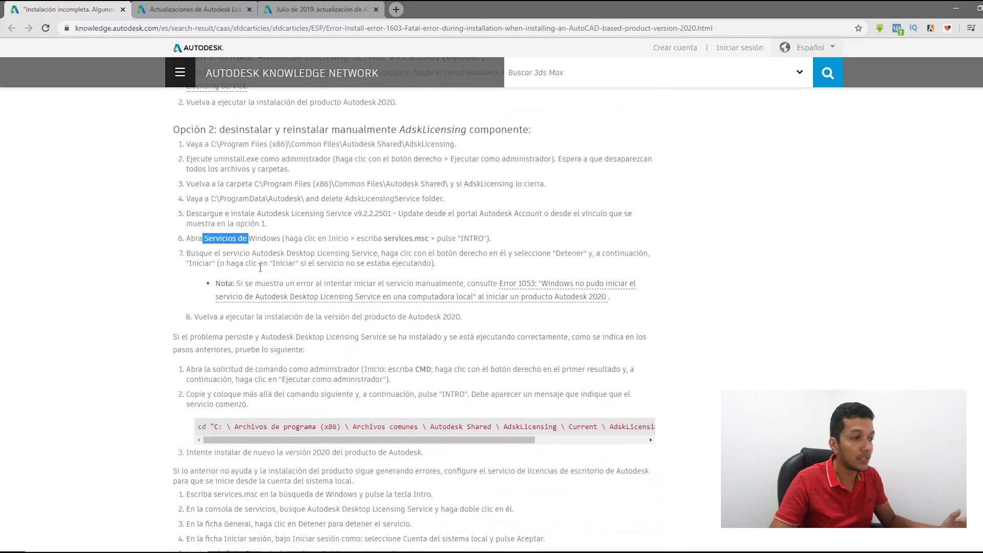
scroll(275, 304, down, 1)
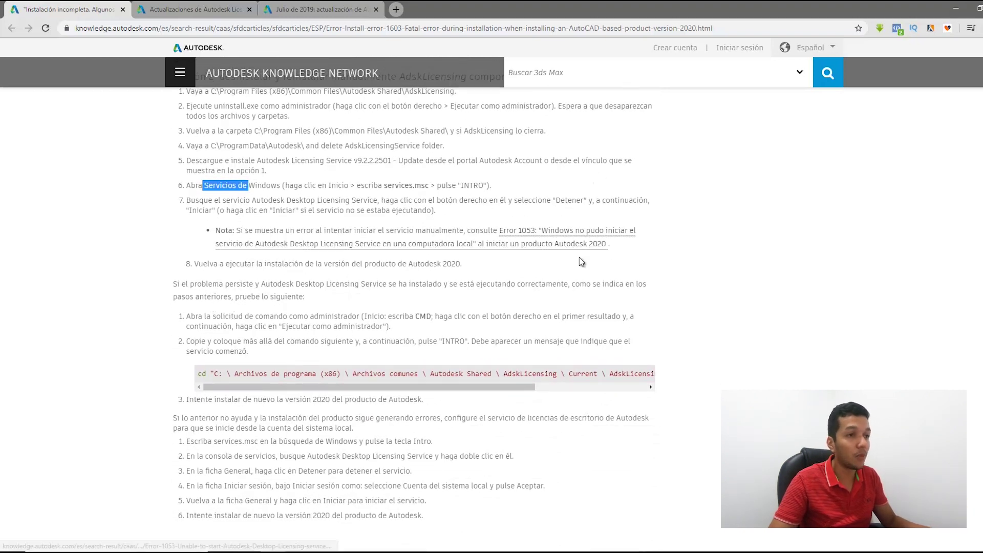
click(251, 309)
scroll(242, 295, up, 5)
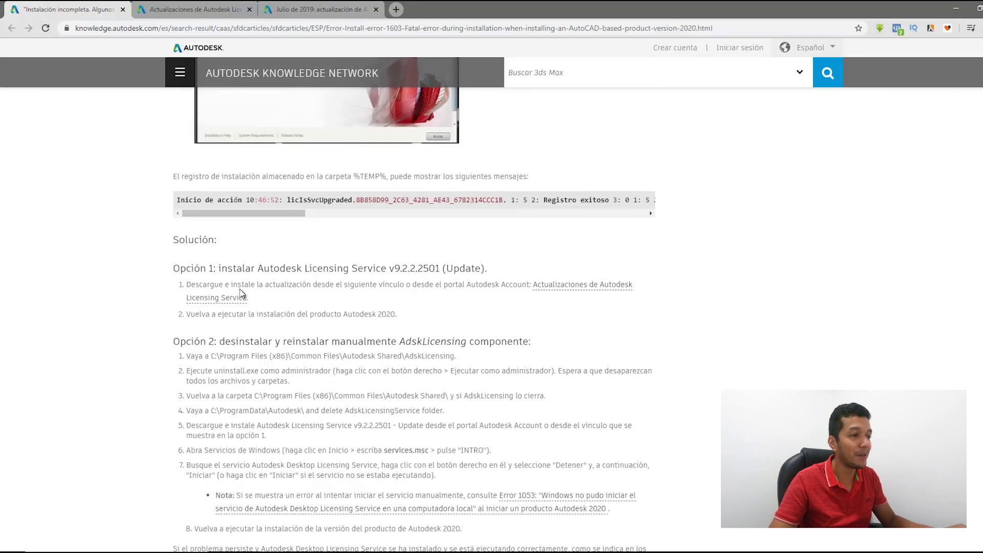
scroll(418, 399, down, 1)
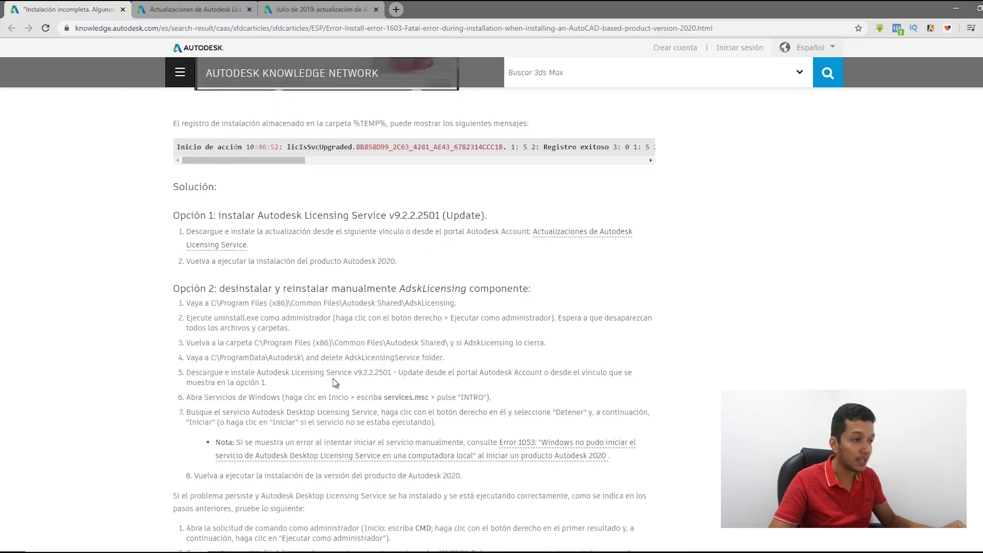
drag(313, 342, 330, 372)
click(455, 239)
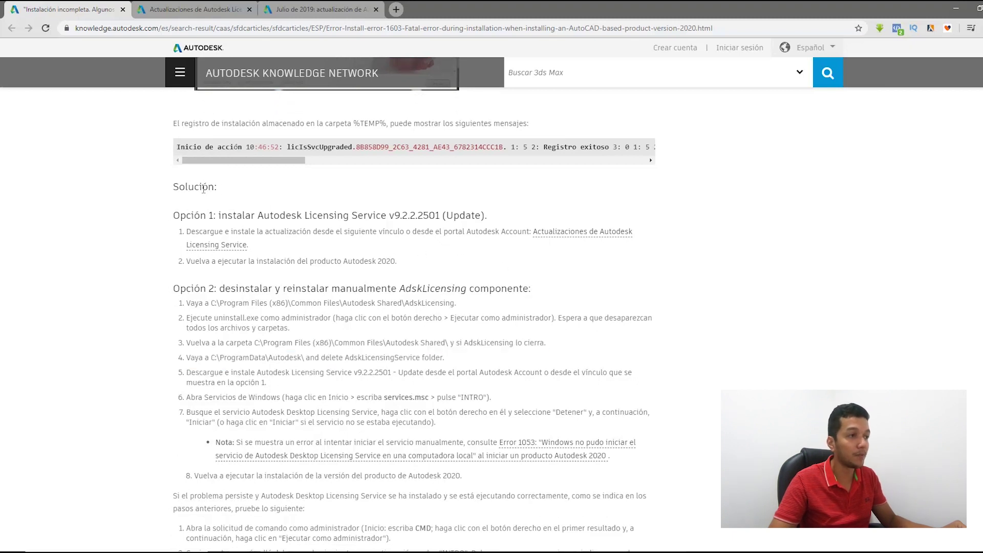
double_click(316, 215)
click(341, 229)
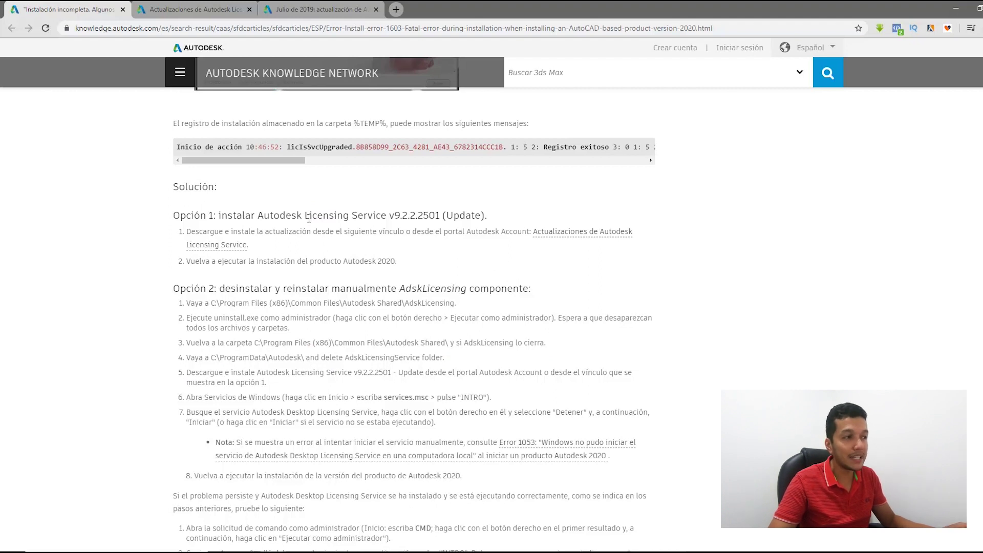
drag(309, 216, 342, 215)
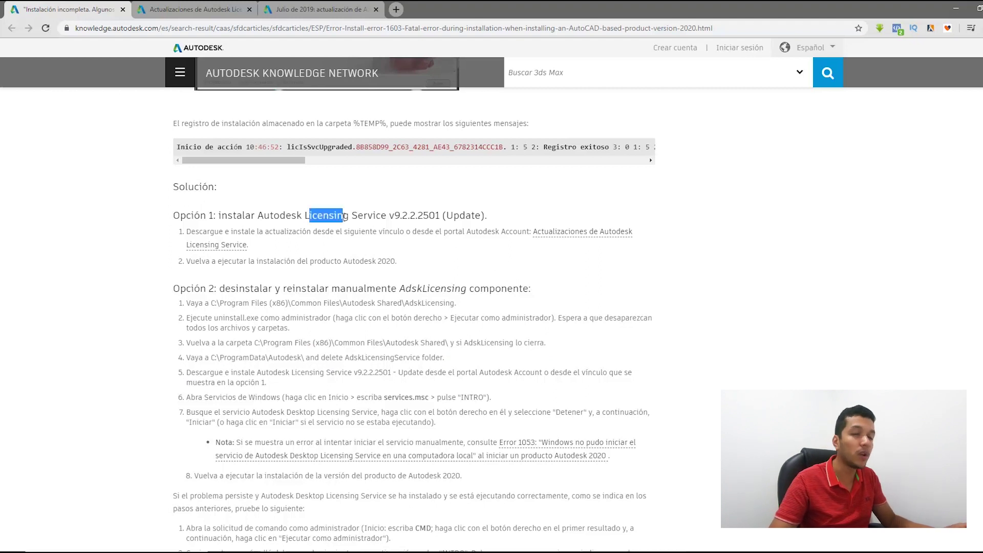
click(335, 230)
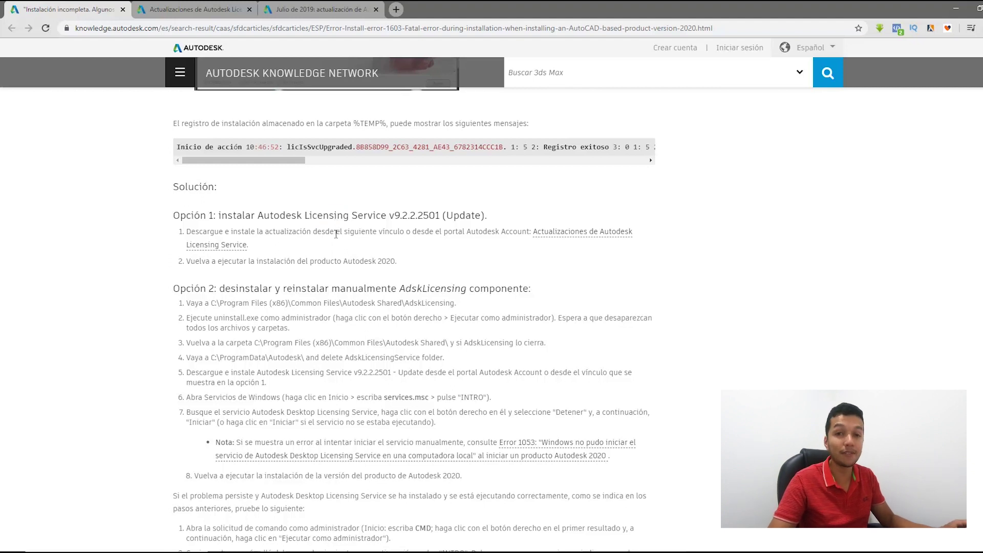